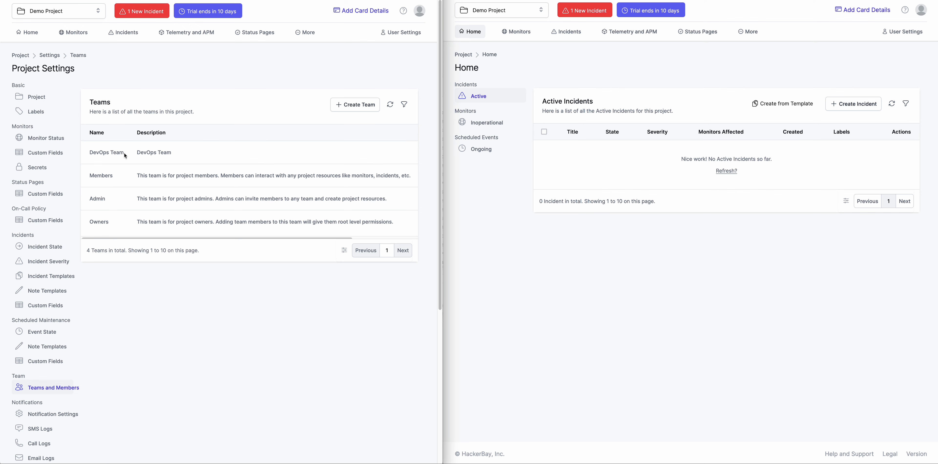
- Open the DevOps Team's details and review its members and its allow and block permissions
{"action": "left_click_drag", "start_coordinate": [124, 152], "coordinate": [90, 152]}
{"action": "left_click_drag", "start_coordinate": [199, 243], "coordinate": [266, 237]}
{"action": "left_click", "coordinate": [380, 157]}
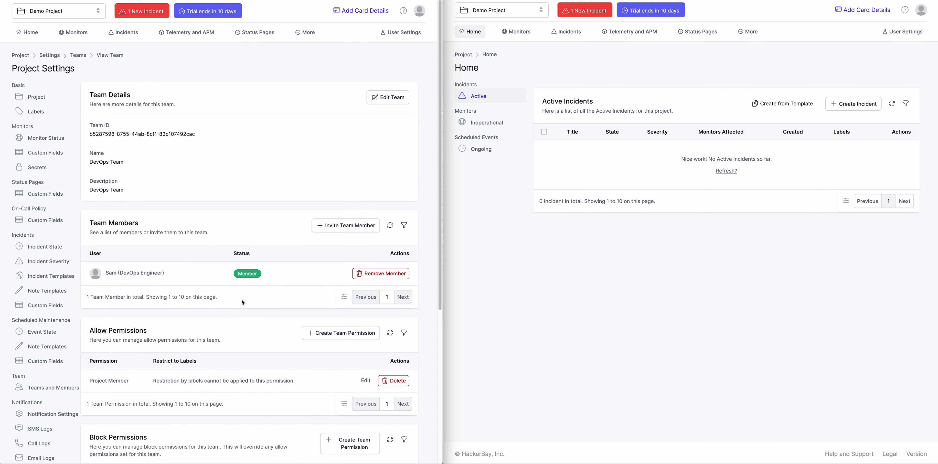
{"action": "scroll", "coordinate": [242, 300], "scroll_direction": "down", "scroll_amount": 1}
{"action": "left_click_drag", "start_coordinate": [168, 255], "coordinate": [103, 257]}
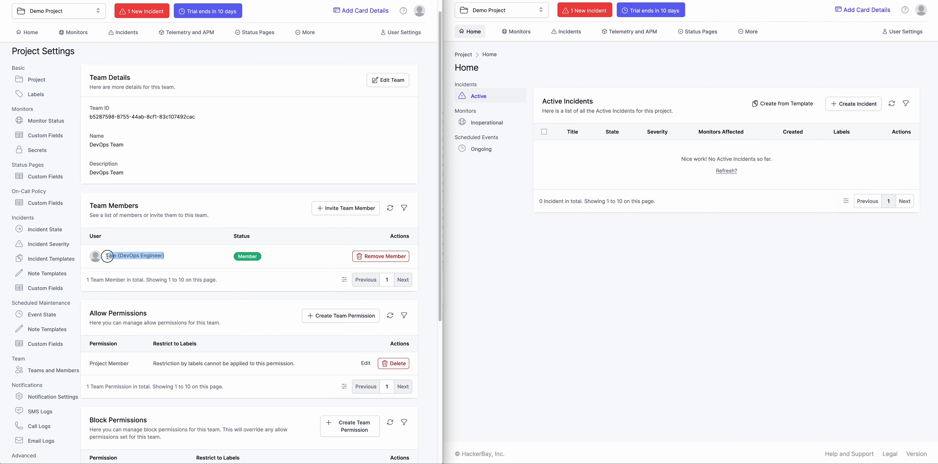
{"action": "left_click", "coordinate": [115, 258]}
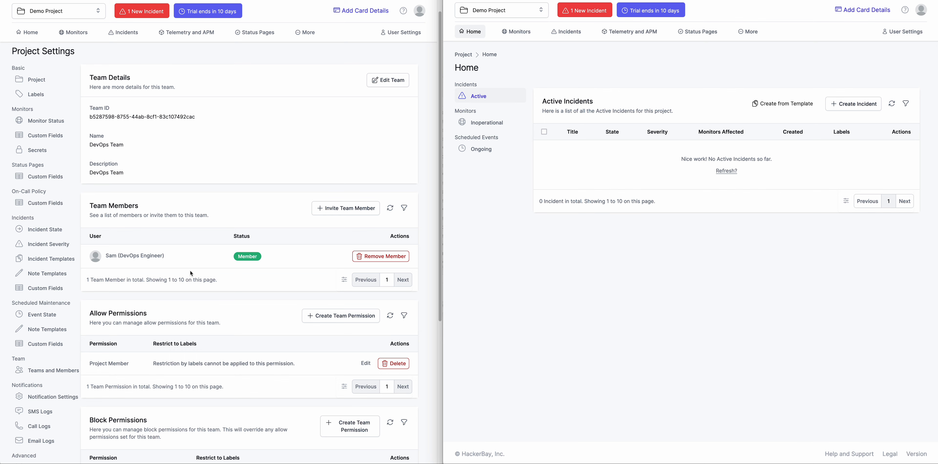
{"action": "scroll", "coordinate": [190, 270], "scroll_direction": "down", "scroll_amount": 3}
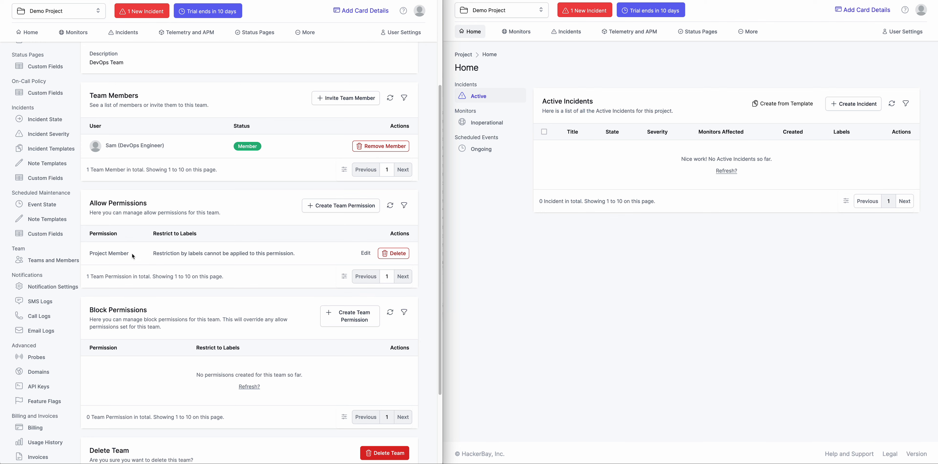
{"action": "left_click_drag", "start_coordinate": [132, 254], "coordinate": [87, 253]}
{"action": "left_click", "coordinate": [144, 261]}
{"action": "scroll", "coordinate": [199, 276], "scroll_direction": "up", "scroll_amount": 3}
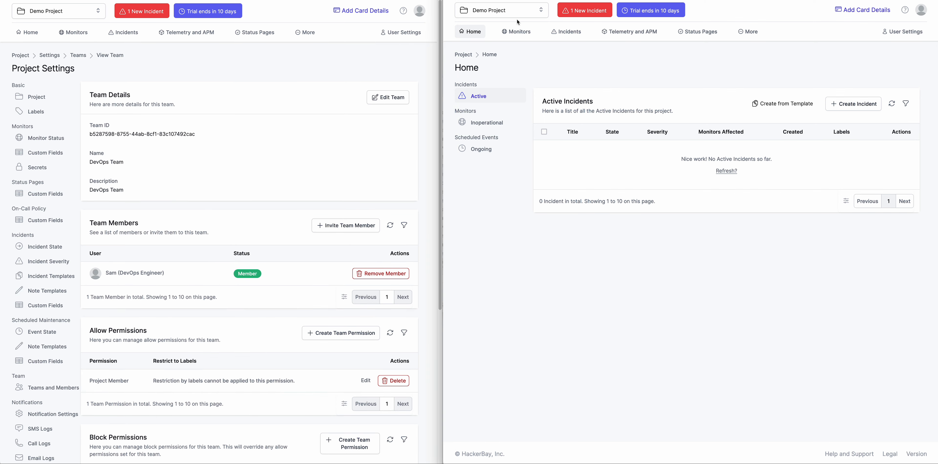
- In the DevOps engineer's session, create a monitor with the name Manual, the description Manual and the monitor type Manual
{"action": "left_click", "coordinate": [519, 32]}
{"action": "left_click", "coordinate": [853, 121]}
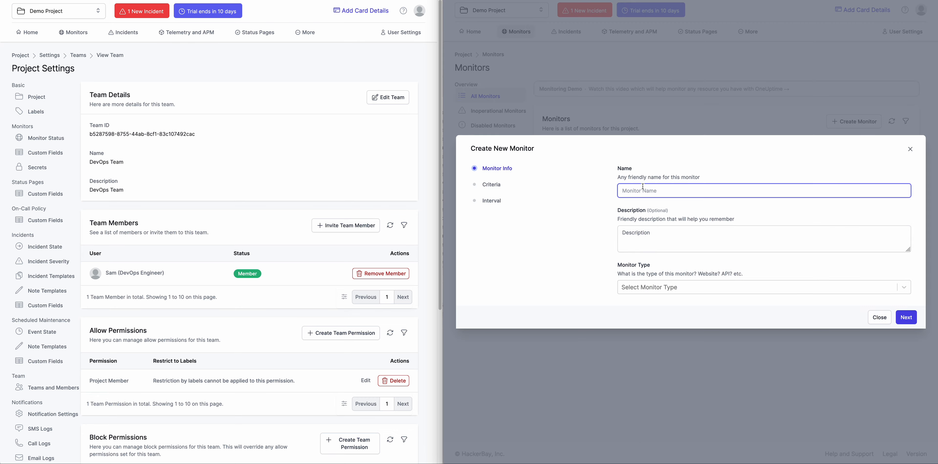
{"action": "type", "text": "Mo"}
{"action": "type", "text": "nu"}
{"action": "key", "text": "super+a"}
{"action": "key", "text": "BackSpace"}
{"action": "type", "text": "Manual"}
{"action": "key", "text": "super+a"}
{"action": "key", "text": "super+c"}
{"action": "left_click", "coordinate": [652, 238]}
{"action": "key", "text": "super+v"}
{"action": "left_click", "coordinate": [658, 288]}
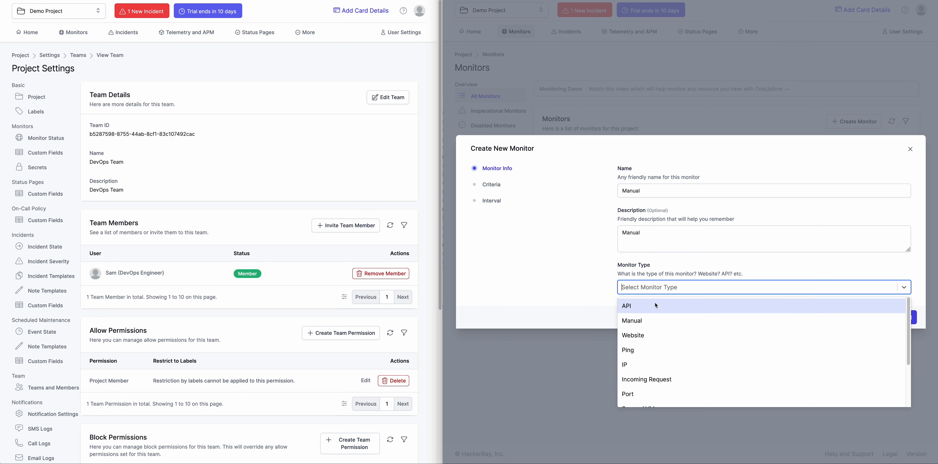
{"action": "left_click", "coordinate": [651, 324]}
{"action": "left_click", "coordinate": [894, 318]}
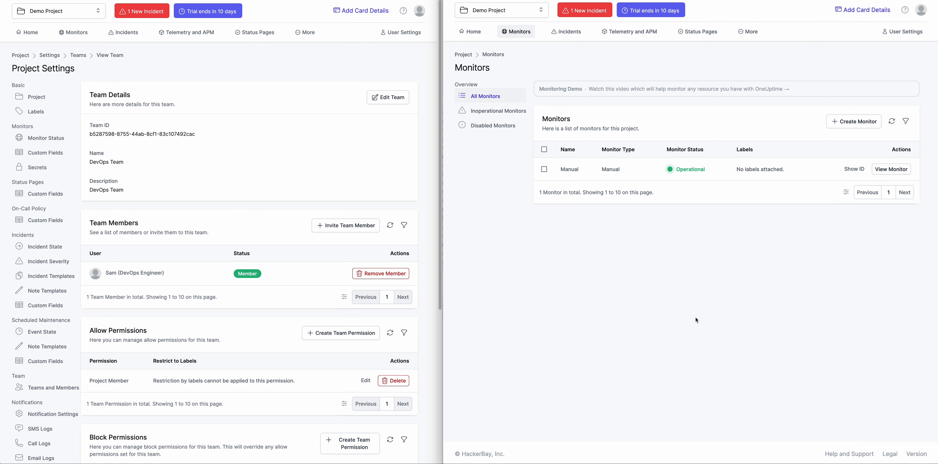
{"action": "left_click", "coordinate": [562, 36]}
{"action": "left_click", "coordinate": [517, 37]}
{"action": "left_click", "coordinate": [215, 69]}
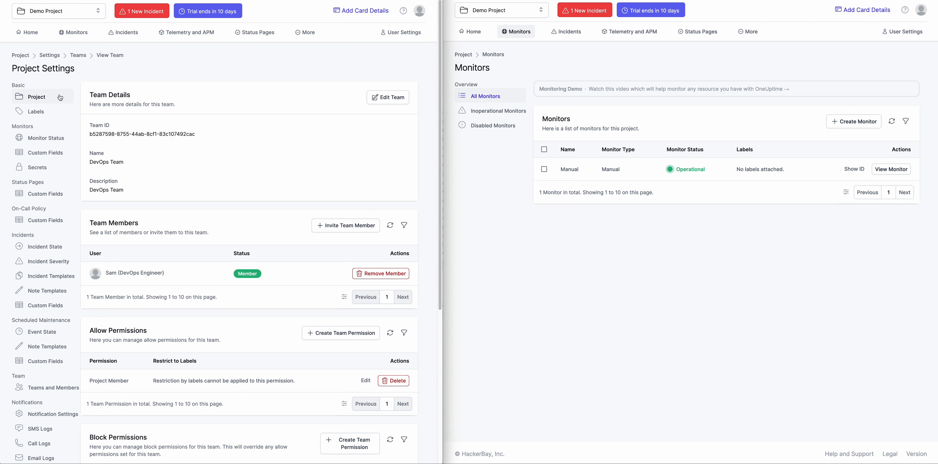
- In the admin session's project settings, review the customer-a and customer-b labels and the form for creating a new label
{"action": "left_click", "coordinate": [55, 112]}
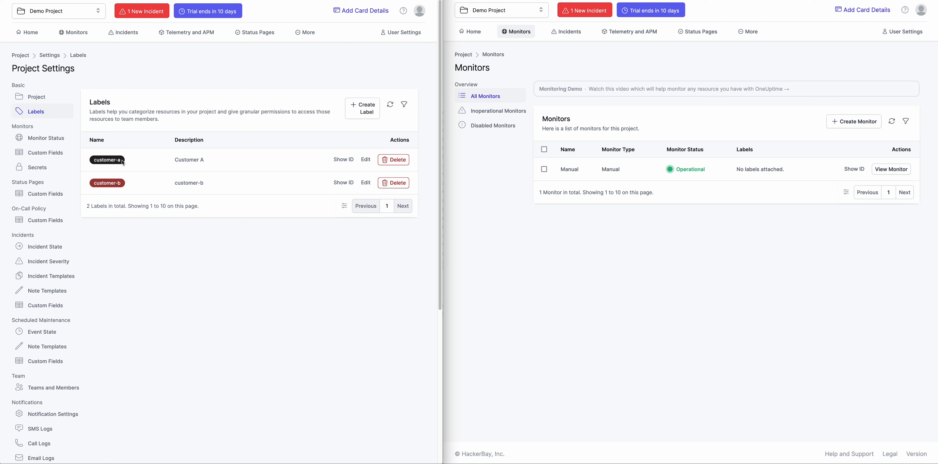
{"action": "left_click_drag", "start_coordinate": [120, 160], "coordinate": [92, 160]}
{"action": "left_click_drag", "start_coordinate": [120, 184], "coordinate": [85, 183]}
{"action": "left_click", "coordinate": [184, 249]}
{"action": "left_click", "coordinate": [353, 118]}
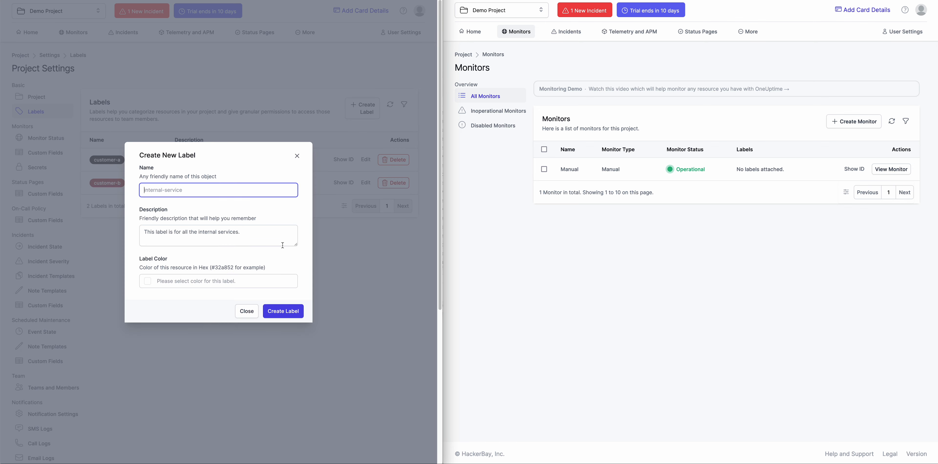
{"action": "left_click", "coordinate": [246, 312]}
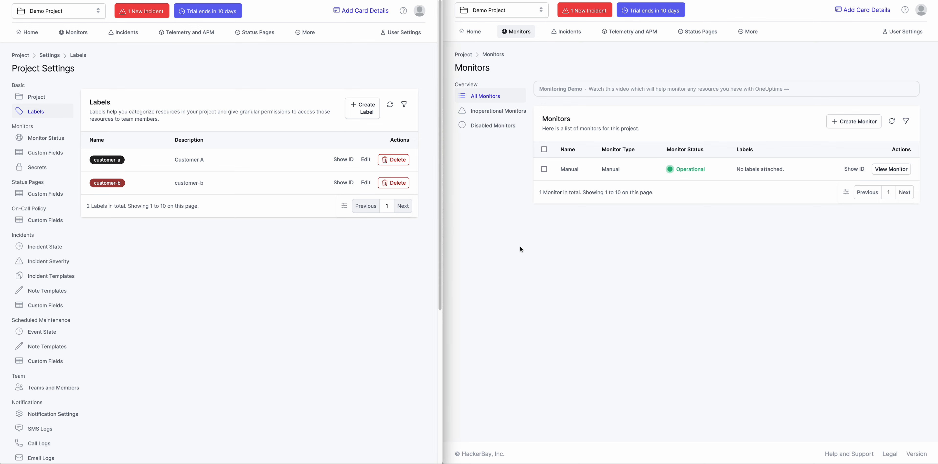
- In the admin session, create a monitor of type Manual with "Customer A monitor" as both name and description
{"action": "left_click", "coordinate": [67, 33]}
{"action": "left_click", "coordinate": [359, 125]}
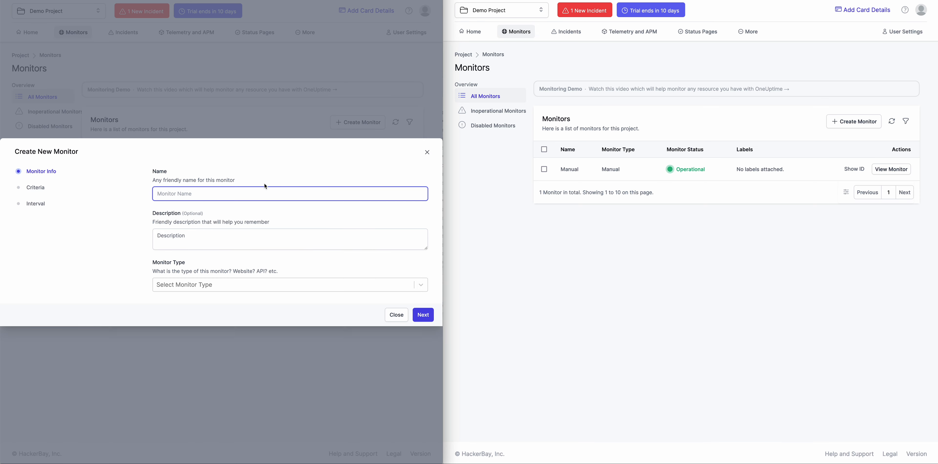
{"action": "type", "text": "Customer A monitor"}
{"action": "key", "text": "super+a"}
{"action": "key", "text": "super+c"}
{"action": "left_click", "coordinate": [235, 237]}
{"action": "key", "text": "super+v"}
{"action": "left_click", "coordinate": [190, 286]}
{"action": "left_click", "coordinate": [221, 313]}
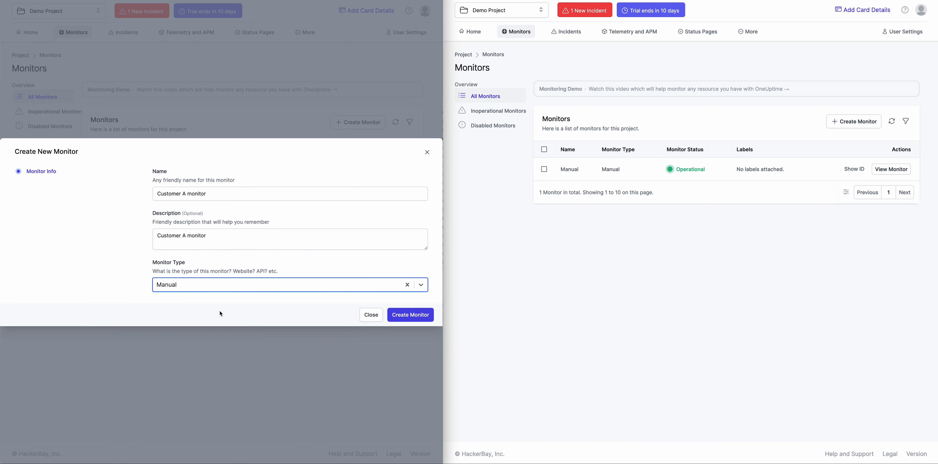
{"action": "left_click", "coordinate": [419, 315]}
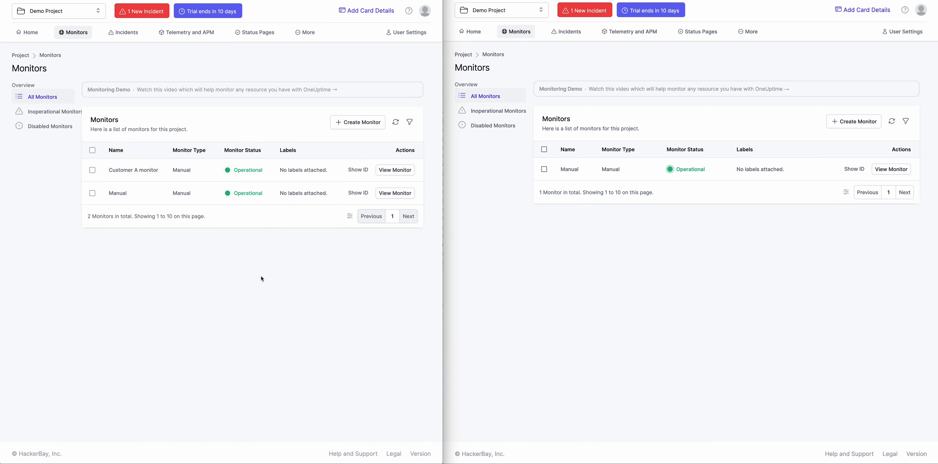
- Assign the customer-a label to the Customer A monitor and save the changes
{"action": "left_click", "coordinate": [401, 170]}
{"action": "left_click", "coordinate": [402, 99]}
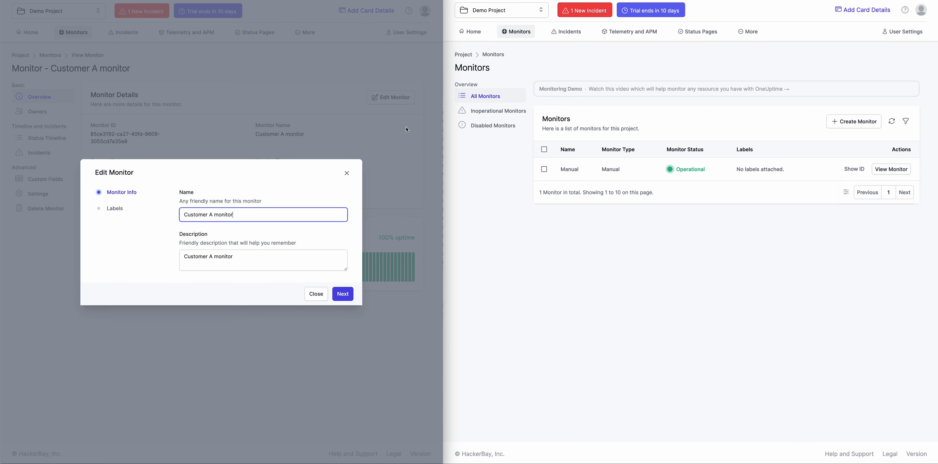
{"action": "left_click", "coordinate": [342, 294]}
{"action": "left_click", "coordinate": [226, 243]}
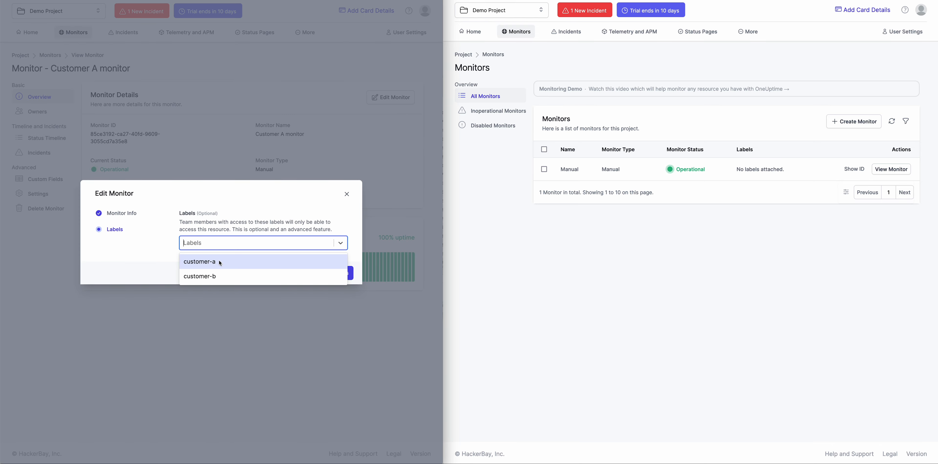
{"action": "left_click", "coordinate": [236, 261]}
{"action": "left_click", "coordinate": [347, 274]}
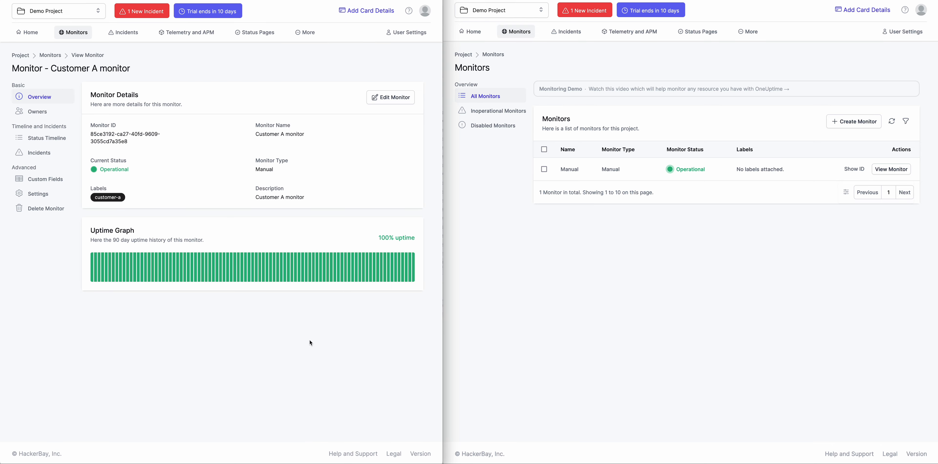
- Create another monitor of type Manual with "Customer B" as both name and description
{"action": "left_click", "coordinate": [70, 33]}
{"action": "left_click", "coordinate": [341, 125]}
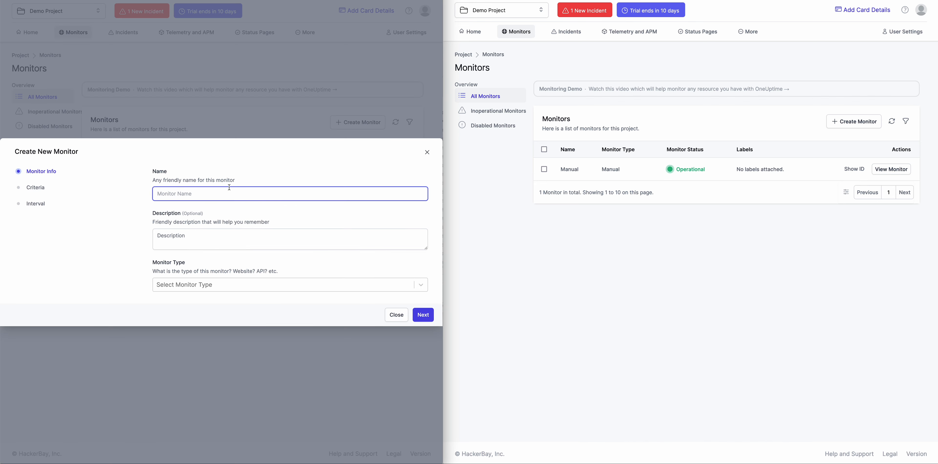
{"action": "type", "text": "Customer B"}
{"action": "triple_click", "coordinate": [248, 193]}
{"action": "left_click", "coordinate": [197, 243]}
{"action": "key", "text": "ctrl+v"}
{"action": "left_click", "coordinate": [196, 287]}
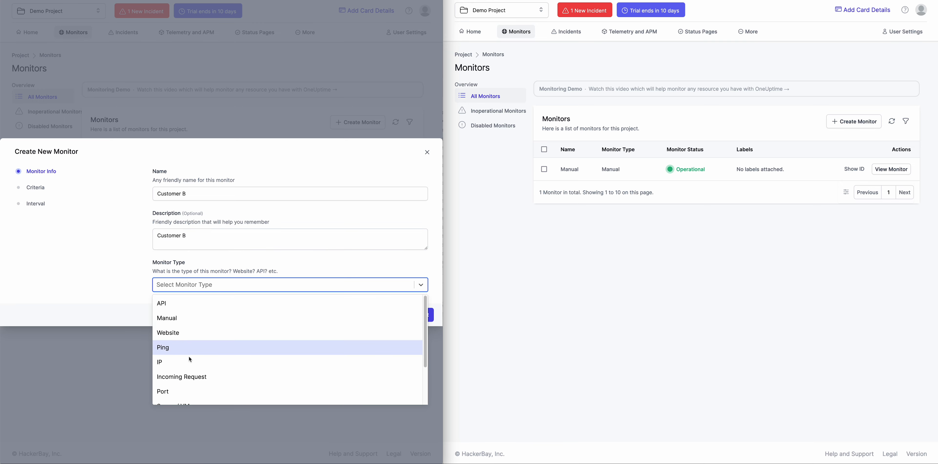
{"action": "left_click", "coordinate": [207, 316]}
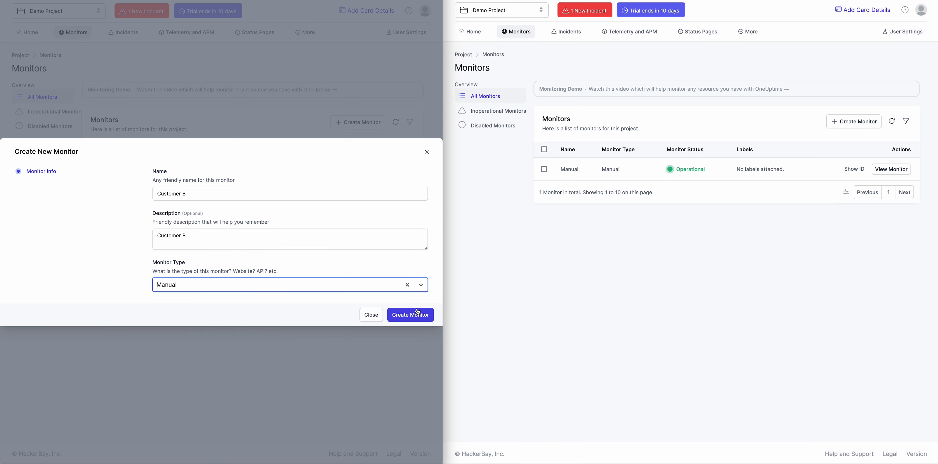
{"action": "left_click", "coordinate": [405, 315]}
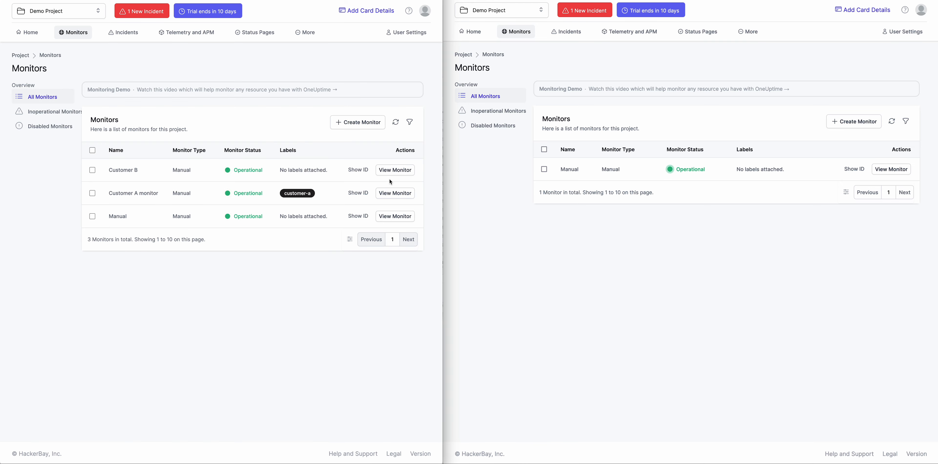
- Assign the customer-b label to the Customer B monitor and save the changes
{"action": "left_click", "coordinate": [395, 171]}
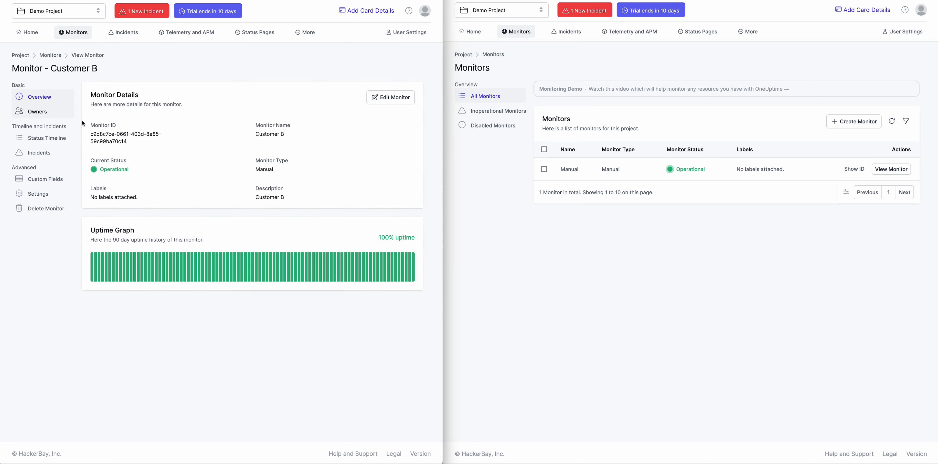
{"action": "left_click", "coordinate": [391, 98]}
{"action": "left_click", "coordinate": [336, 295]}
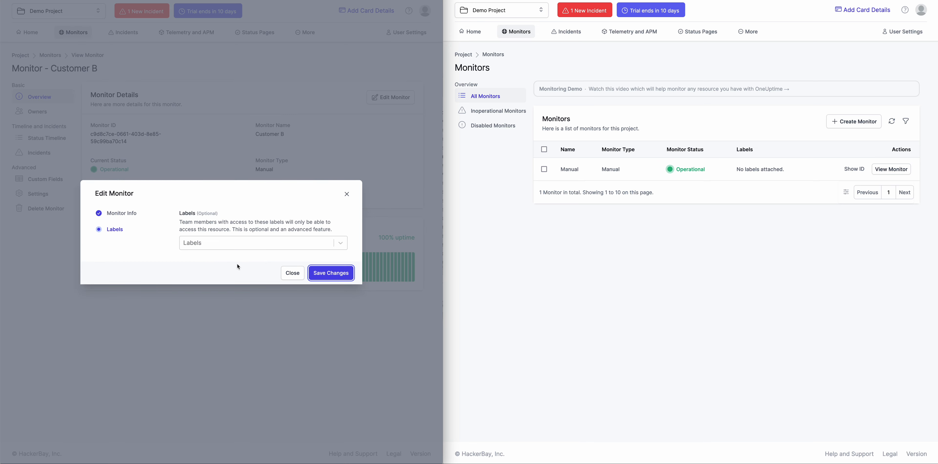
{"action": "left_click", "coordinate": [204, 245]}
{"action": "left_click", "coordinate": [204, 275]}
{"action": "left_click", "coordinate": [340, 277]}
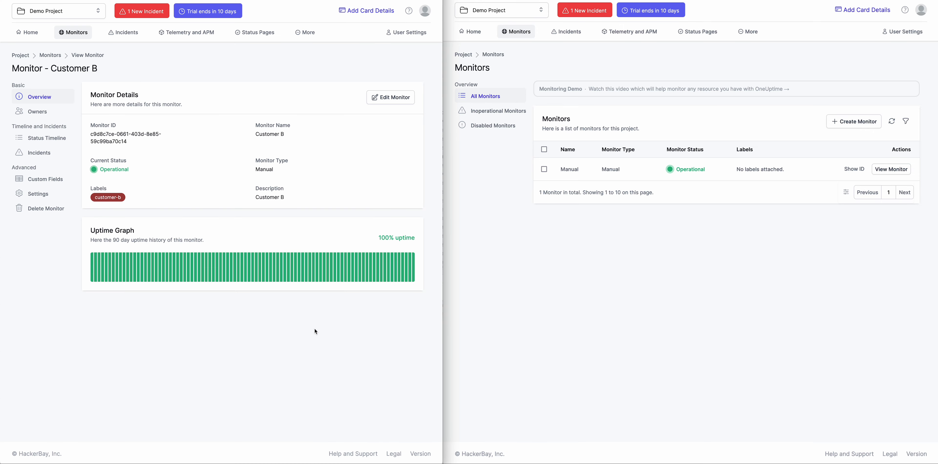
- Return the admin session to its home page, then refresh the DevOps engineer's monitor list and check which monitors are accessible
{"action": "left_click", "coordinate": [26, 35]}
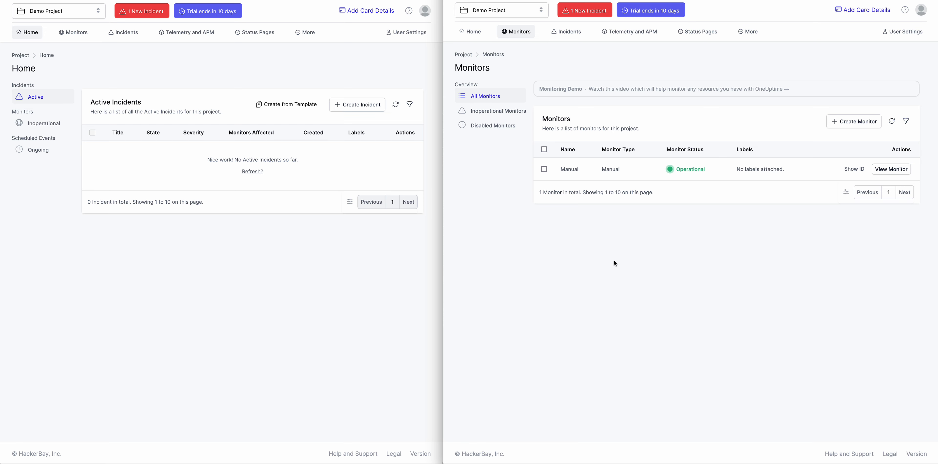
{"action": "left_click", "coordinate": [892, 121]}
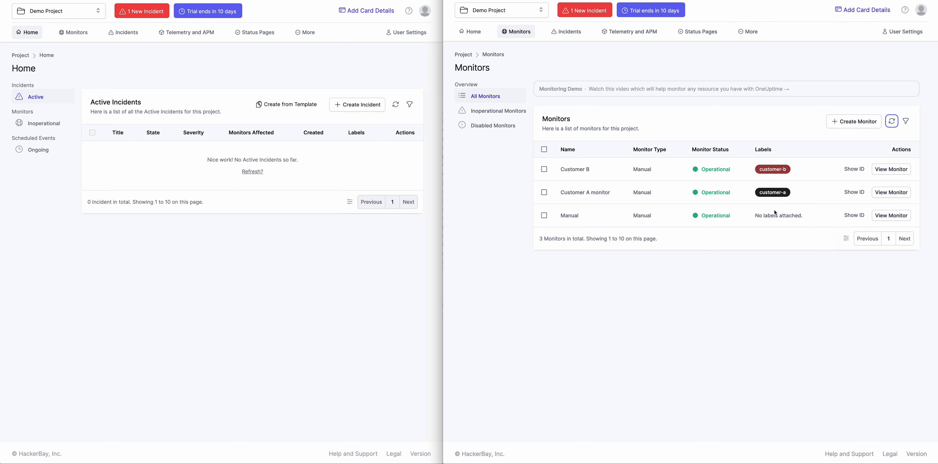
{"action": "left_click", "coordinate": [780, 263]}
{"action": "left_click_drag", "start_coordinate": [612, 192], "coordinate": [559, 193]}
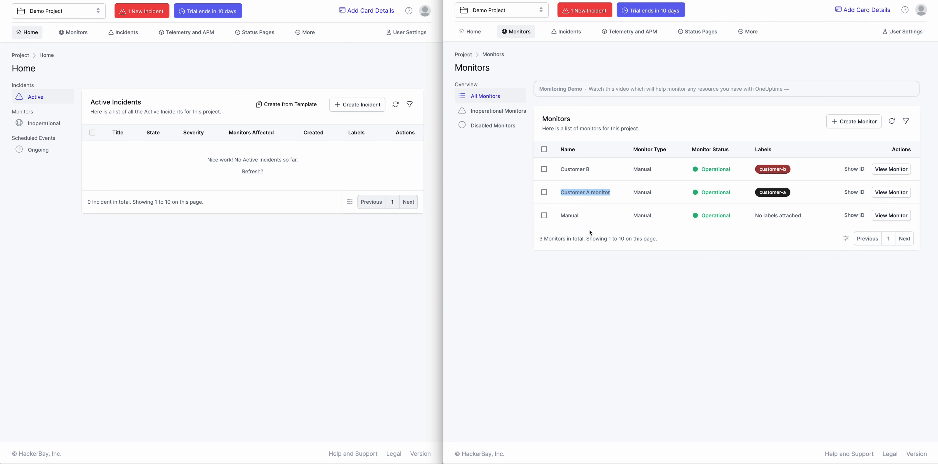
{"action": "left_click", "coordinate": [628, 277]}
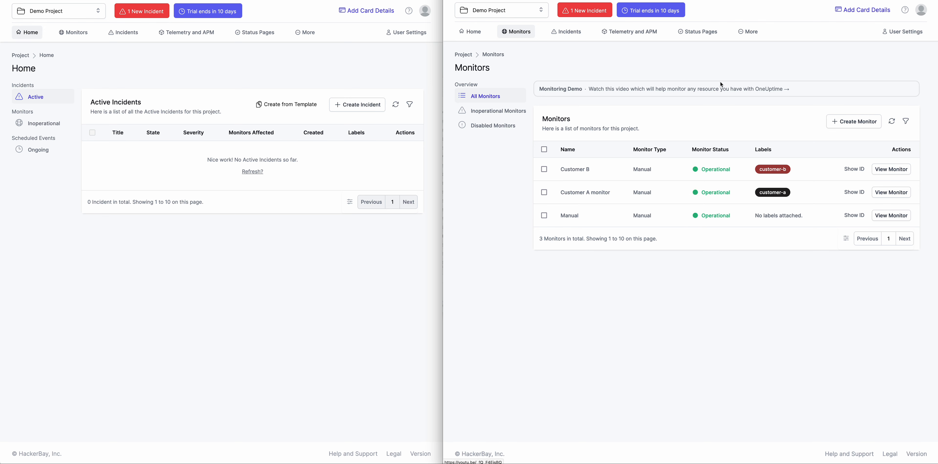
- In the admin session's project settings, open the DevOps Team and delete its Project Member allow permission
{"action": "left_click", "coordinate": [305, 32]}
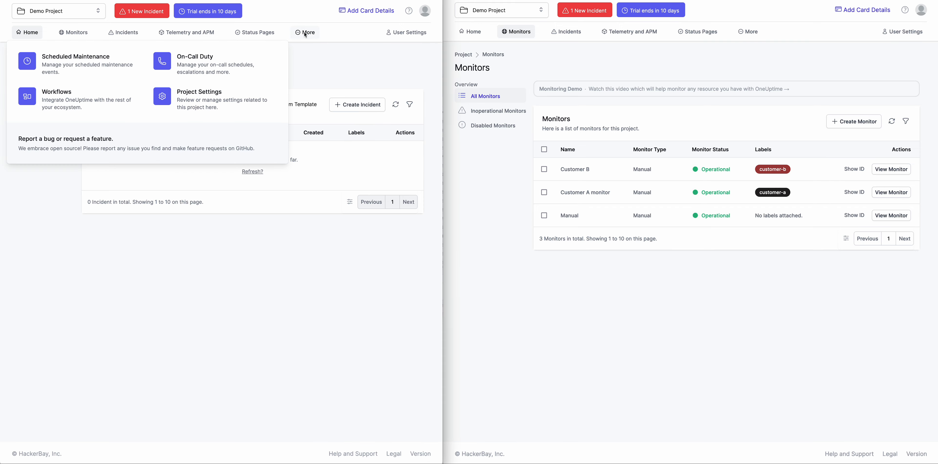
{"action": "left_click", "coordinate": [220, 96]}
{"action": "scroll", "coordinate": [175, 323], "scroll_direction": "down", "scroll_amount": 5}
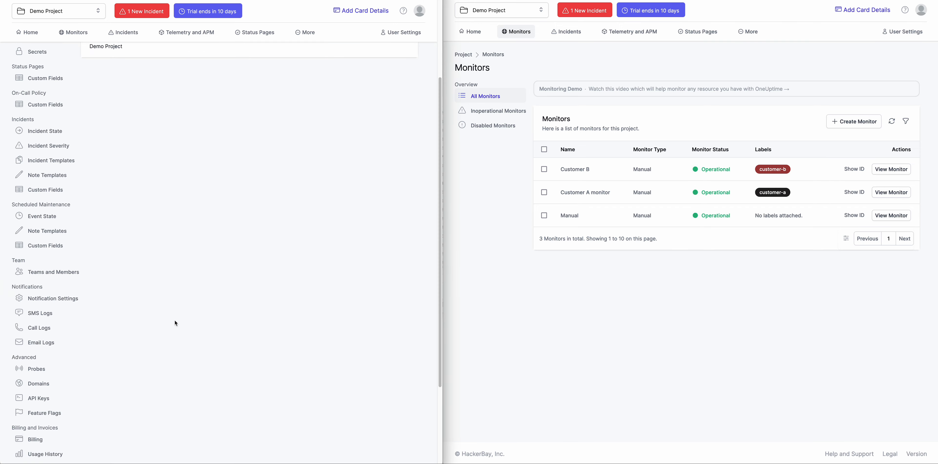
{"action": "left_click", "coordinate": [59, 231]}
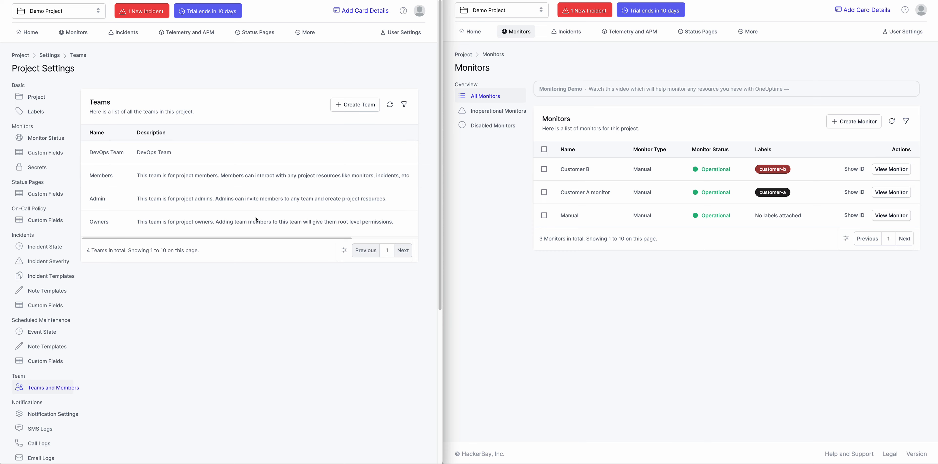
{"action": "left_click_drag", "start_coordinate": [256, 239], "coordinate": [335, 238]}
{"action": "left_click", "coordinate": [392, 152]}
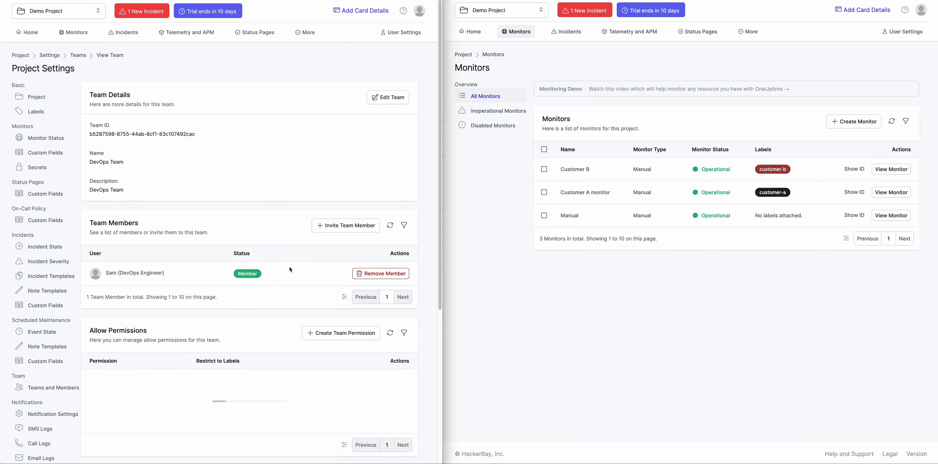
{"action": "scroll", "coordinate": [288, 310], "scroll_direction": "down", "scroll_amount": 5}
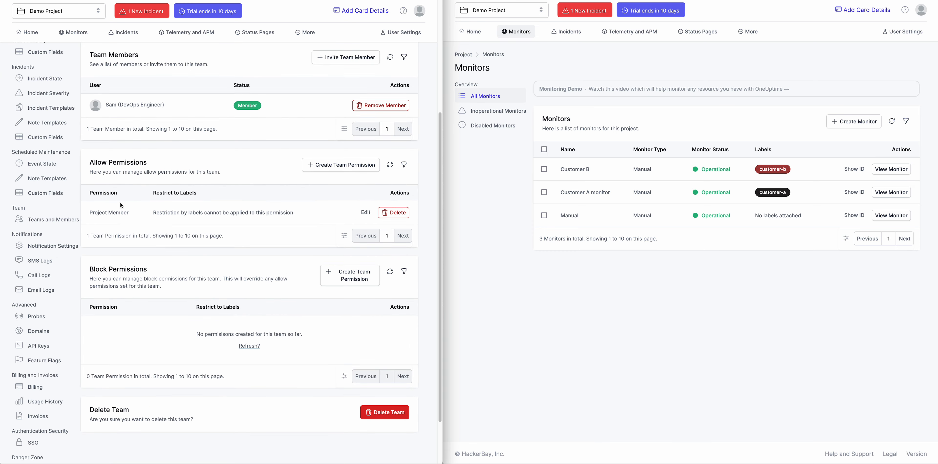
{"action": "left_click_drag", "start_coordinate": [130, 212], "coordinate": [86, 214]}
{"action": "left_click", "coordinate": [393, 213]}
{"action": "left_click", "coordinate": [291, 253]}
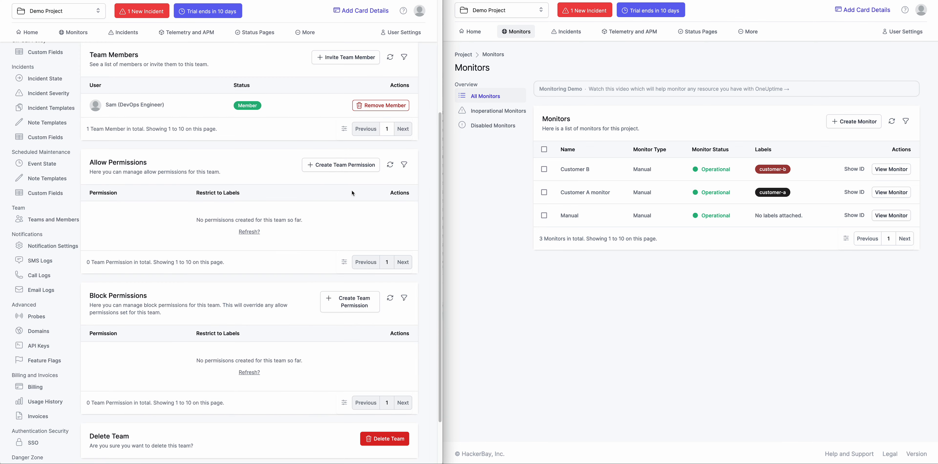
- Add a Read Monitor allow permission restricted to the customer-a label for the DevOps Team, and refresh the DevOps engineer's monitor list
{"action": "left_click", "coordinate": [340, 166]}
{"action": "left_click", "coordinate": [206, 236]}
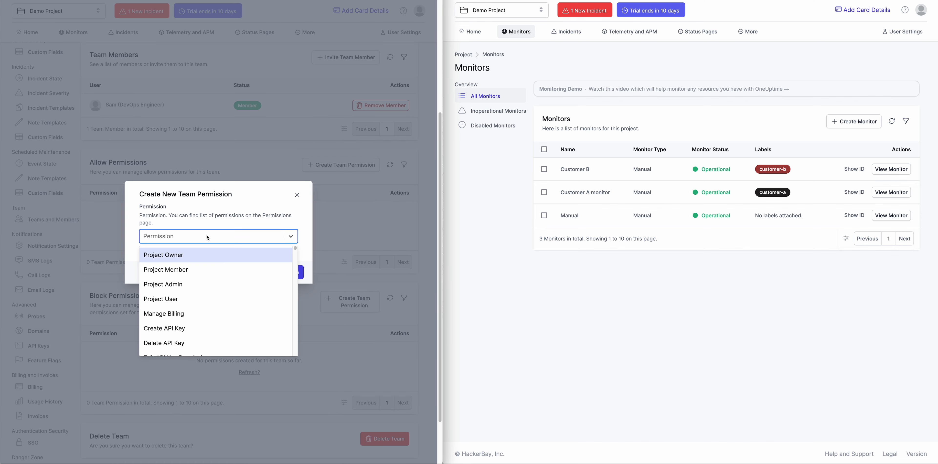
{"action": "type", "text": "read monit"}
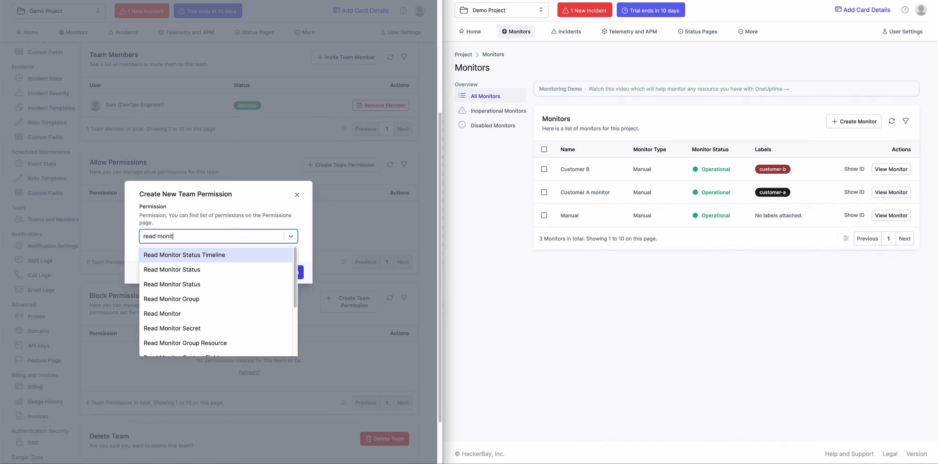
{"action": "left_click", "coordinate": [185, 314]}
{"action": "left_click", "coordinate": [195, 259]}
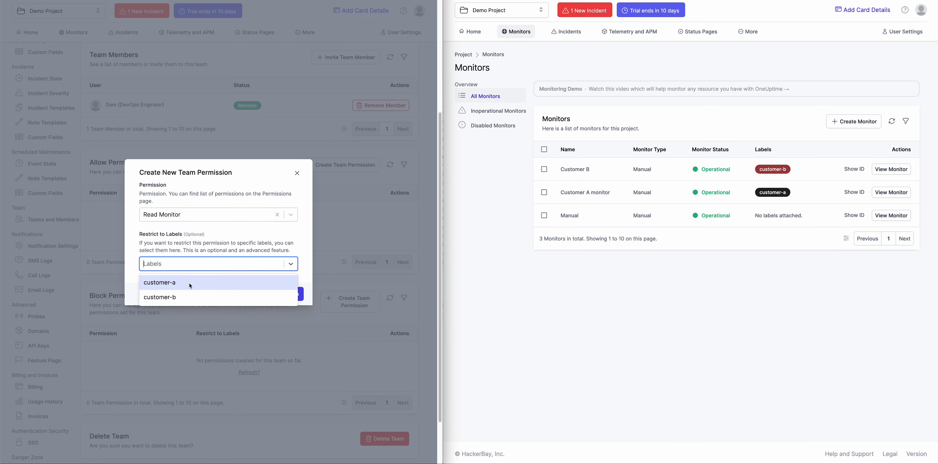
{"action": "left_click", "coordinate": [189, 283]}
{"action": "left_click", "coordinate": [269, 293]}
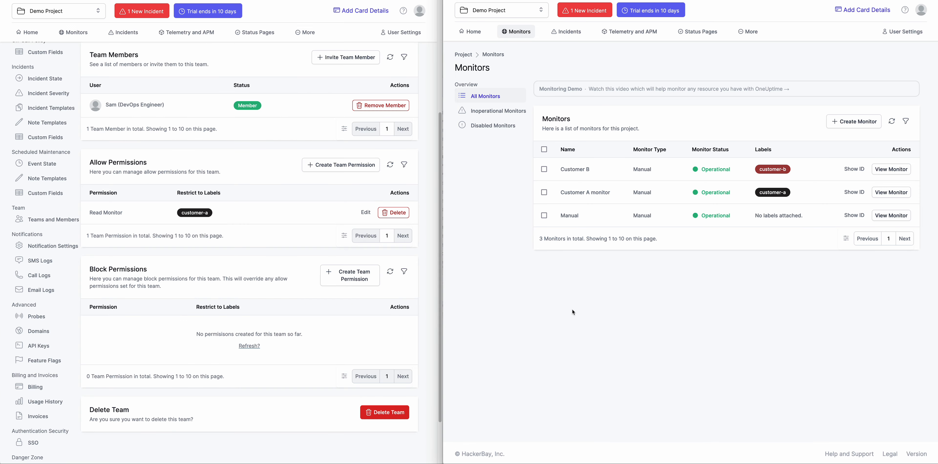
{"action": "left_click", "coordinate": [892, 121]}
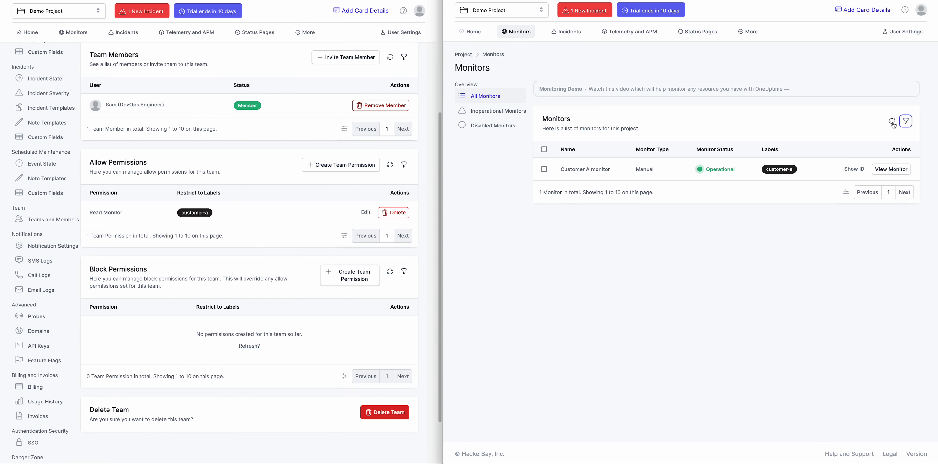
{"action": "left_click", "coordinate": [712, 275]}
- Add customer-b to the label restrictions of the Read Monitor allow permission, save it, and refresh the DevOps engineer's monitor list
{"action": "left_click", "coordinate": [367, 216]}
{"action": "left_click", "coordinate": [241, 266]}
{"action": "left_click", "coordinate": [164, 280]}
{"action": "left_click", "coordinate": [281, 294]}
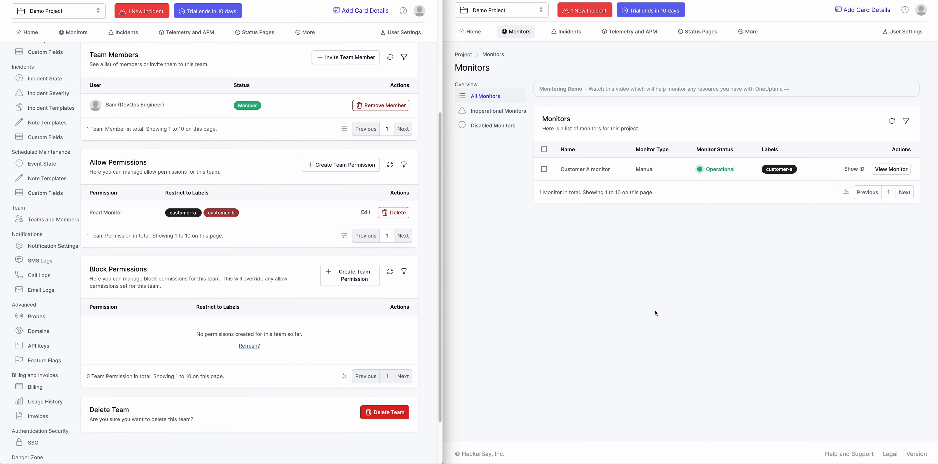
{"action": "left_click", "coordinate": [892, 121]}
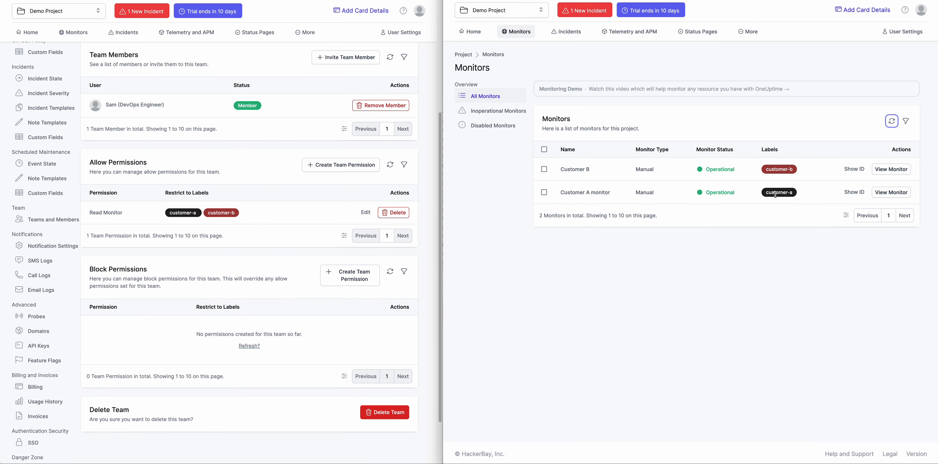
{"action": "left_click", "coordinate": [643, 319]}
- Remove both label restrictions from the Read Monitor allow permission, save it, and refresh the DevOps engineer's monitor list
{"action": "double_click", "coordinate": [366, 212]}
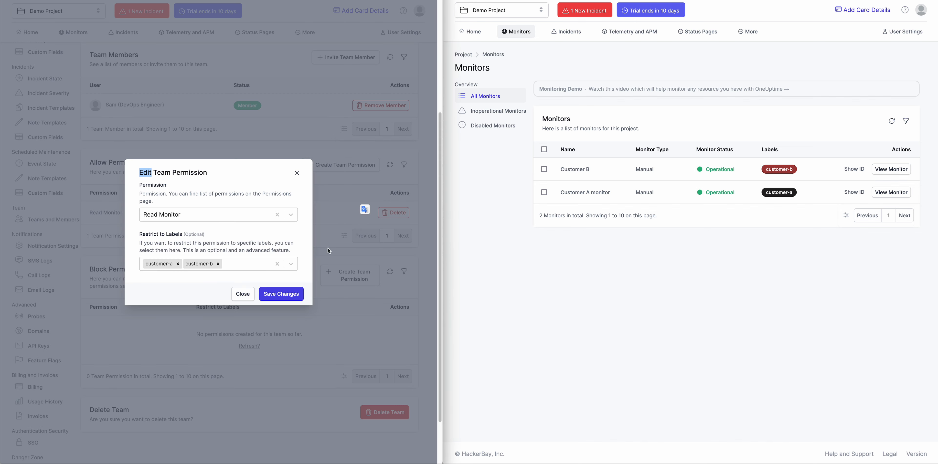
{"action": "left_click", "coordinate": [218, 264]}
{"action": "left_click", "coordinate": [177, 264]}
{"action": "left_click", "coordinate": [274, 294]}
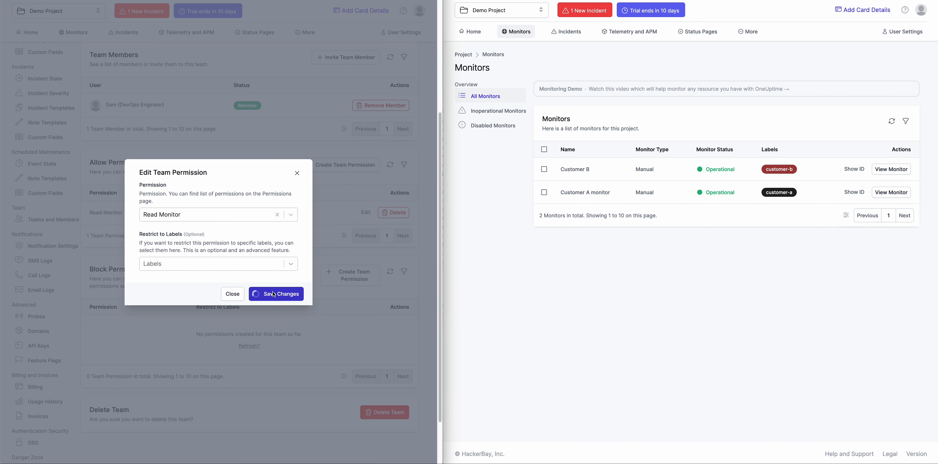
{"action": "left_click", "coordinate": [252, 215]}
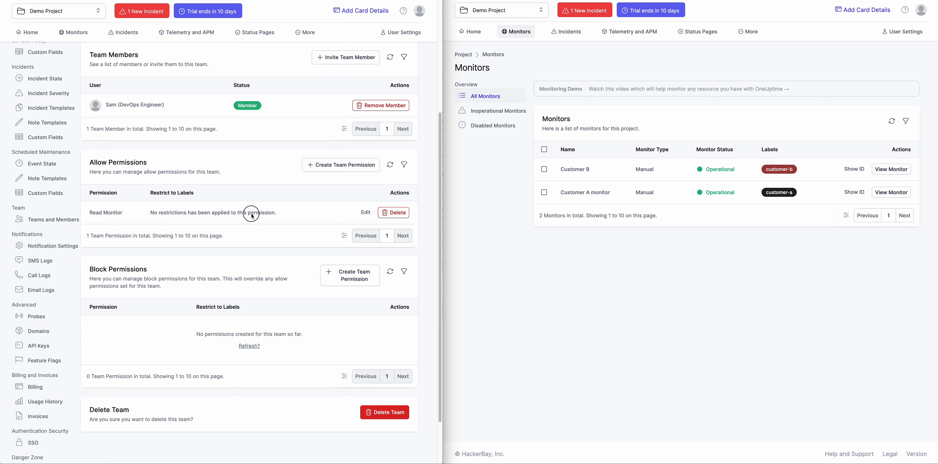
{"action": "left_click_drag", "start_coordinate": [280, 215], "coordinate": [151, 214]}
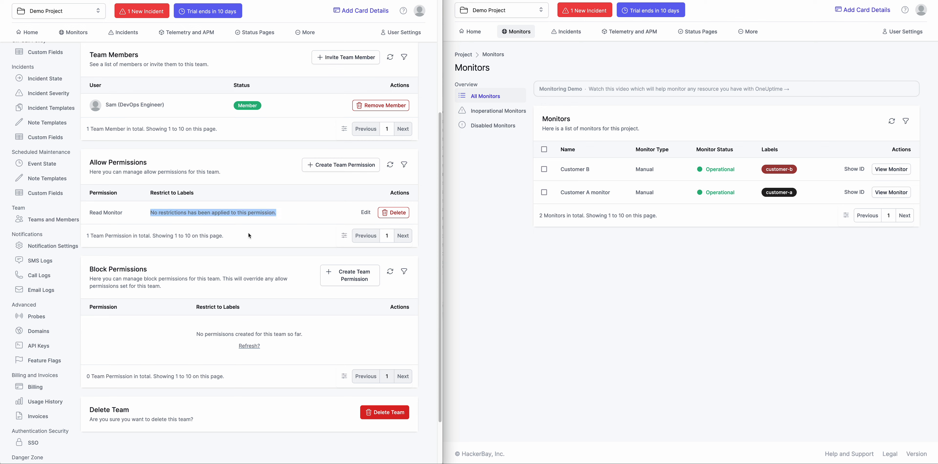
{"action": "left_click", "coordinate": [718, 264]}
{"action": "left_click", "coordinate": [891, 121]}
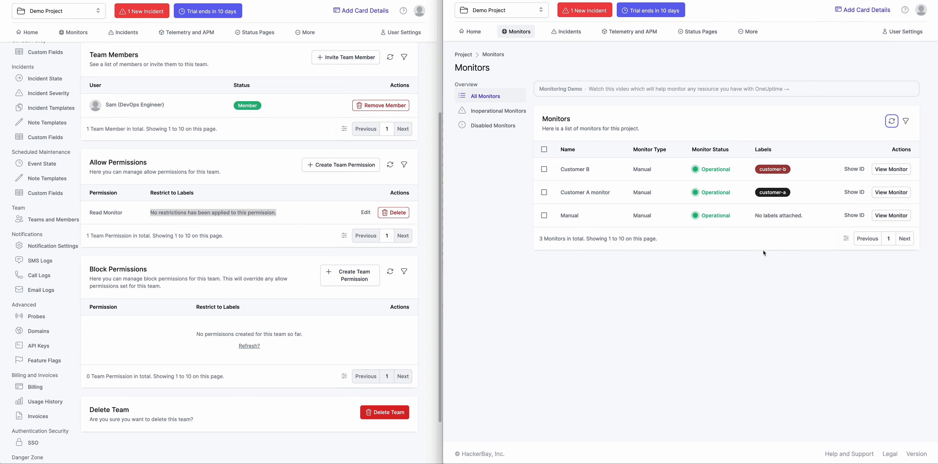
{"action": "left_click", "coordinate": [685, 289]}
- Examine the team's Allow Permissions and Block Permissions sections and compare the labels attached to the engineer's monitors
{"action": "left_click", "coordinate": [299, 219]}
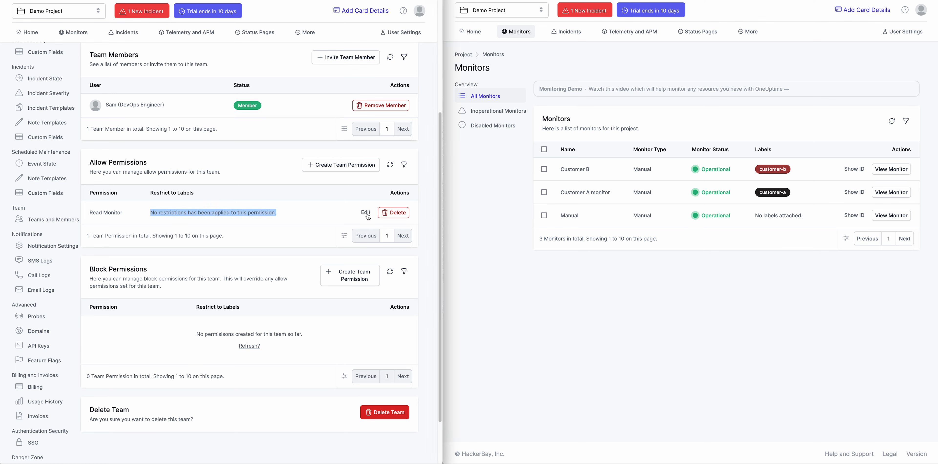
{"action": "left_click", "coordinate": [265, 212]}
{"action": "left_click_drag", "start_coordinate": [157, 164], "coordinate": [84, 163]}
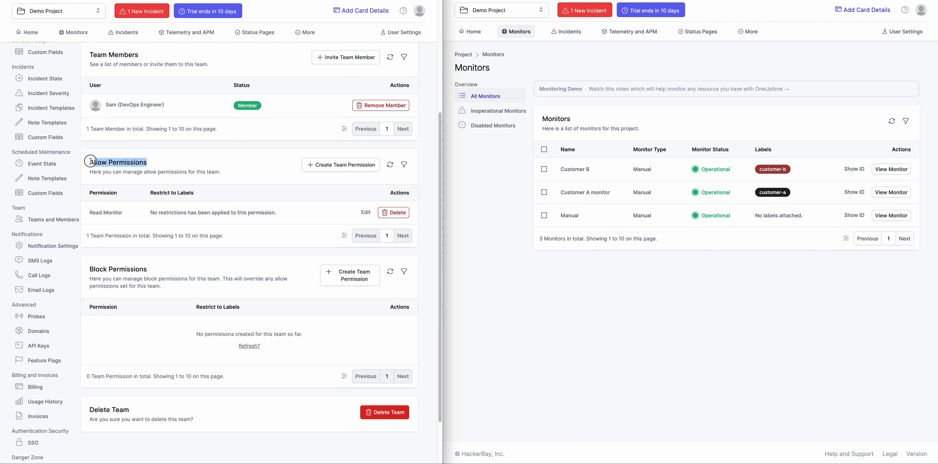
{"action": "left_click", "coordinate": [189, 175]}
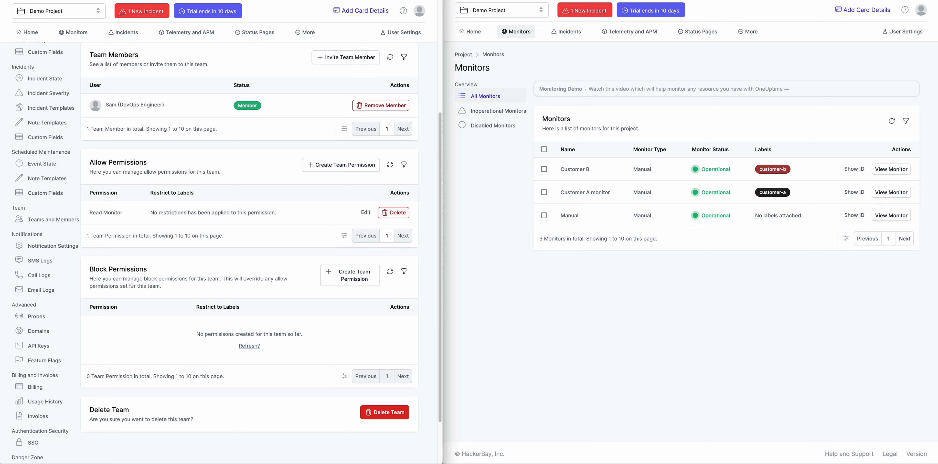
{"action": "left_click_drag", "start_coordinate": [147, 269], "coordinate": [87, 270]}
{"action": "left_click", "coordinate": [159, 267]}
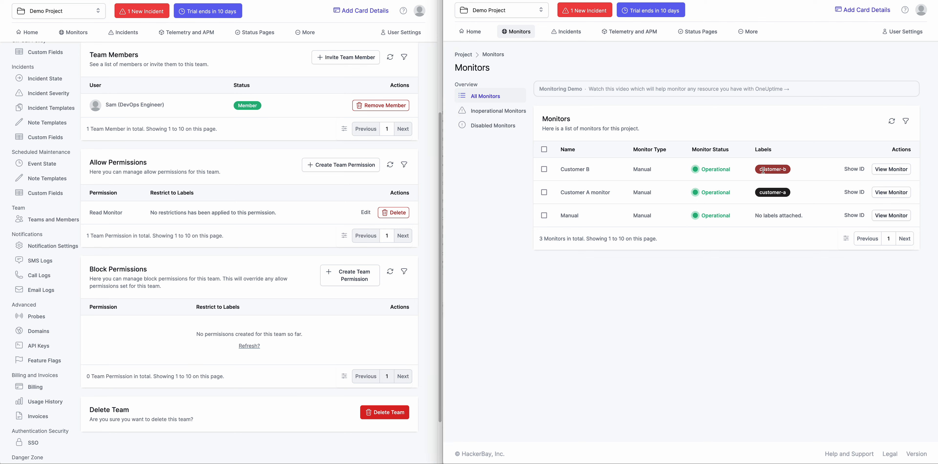
{"action": "left_click_drag", "start_coordinate": [760, 169], "coordinate": [789, 168]}
{"action": "left_click_drag", "start_coordinate": [753, 213], "coordinate": [812, 212]}
{"action": "left_click", "coordinate": [772, 258]}
{"action": "left_click_drag", "start_coordinate": [760, 192], "coordinate": [790, 193]}
{"action": "left_click", "coordinate": [757, 278]}
- Replace the team's Read Monitor allow permission with Project Member and refresh the DevOps engineer's monitor list
{"action": "left_click", "coordinate": [393, 213]}
{"action": "left_click", "coordinate": [291, 253]}
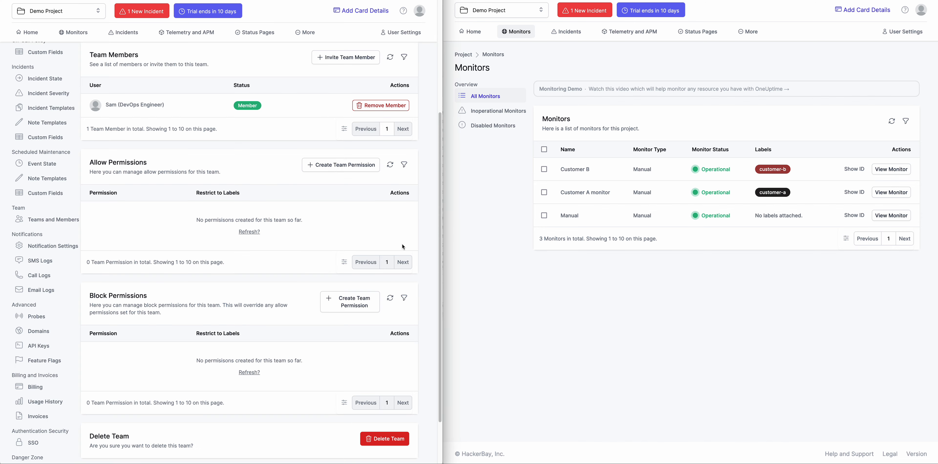
{"action": "left_click", "coordinate": [350, 165]}
{"action": "left_click", "coordinate": [216, 237]}
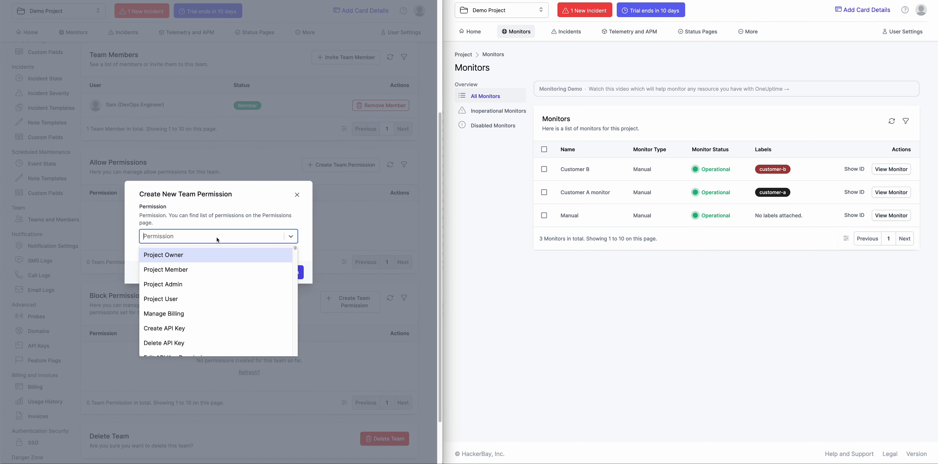
{"action": "left_click", "coordinate": [195, 270]}
{"action": "left_click", "coordinate": [277, 273]}
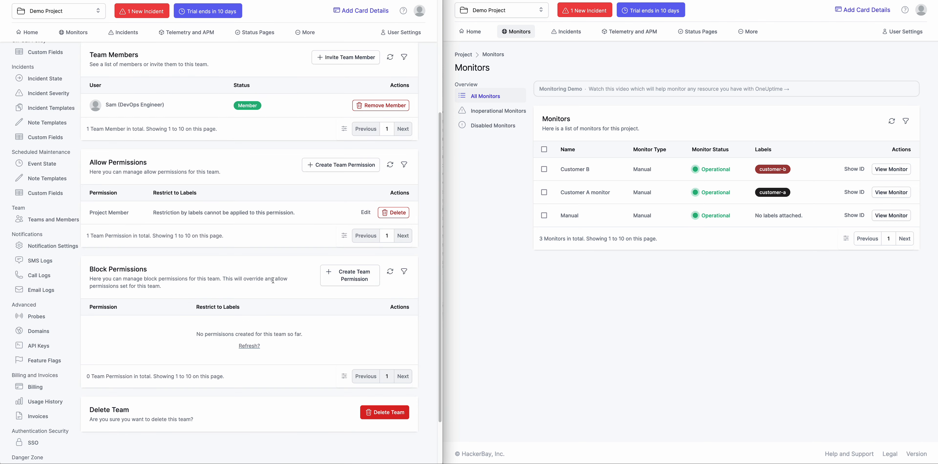
{"action": "left_click", "coordinate": [890, 123]}
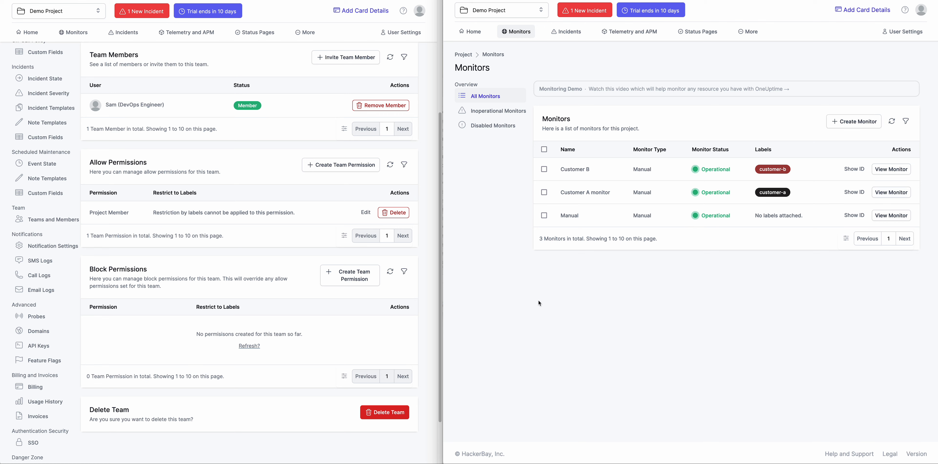
{"action": "left_click", "coordinate": [87, 213]}
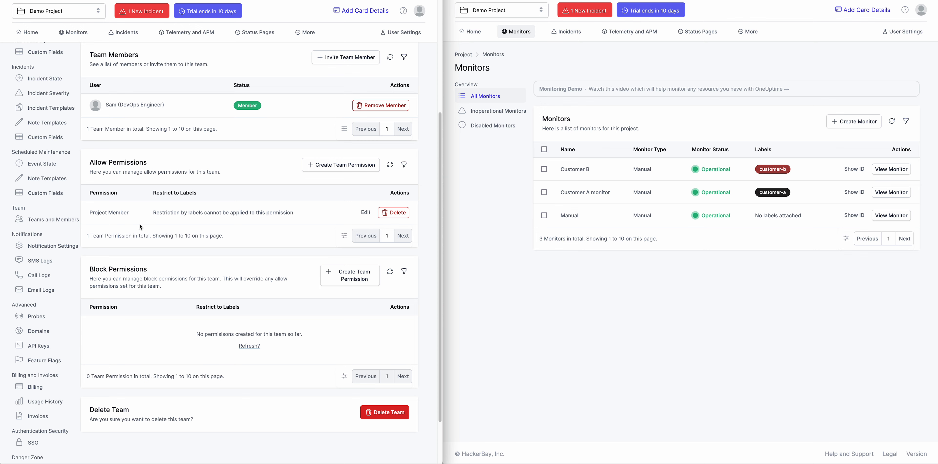
- Create a Read Monitor block permission for the DevOps Team, restricted to the customer-b label
{"action": "left_click", "coordinate": [297, 279]}
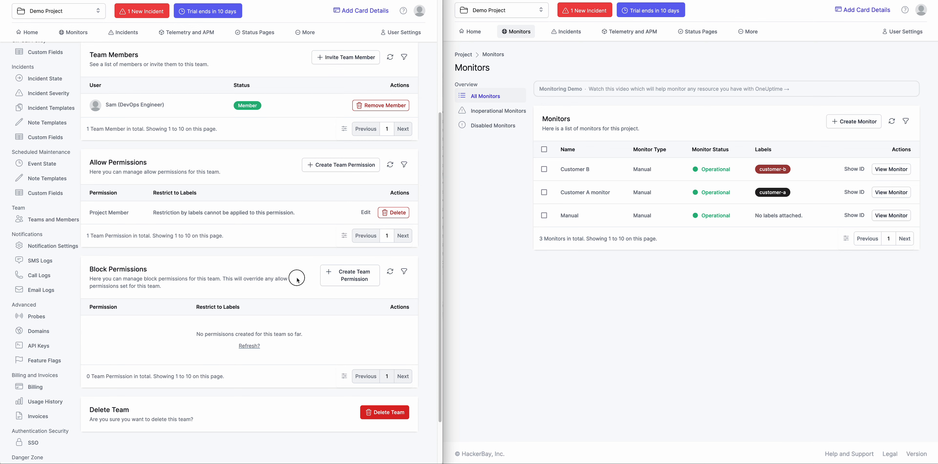
{"action": "left_click", "coordinate": [350, 275]}
{"action": "left_click", "coordinate": [182, 236]}
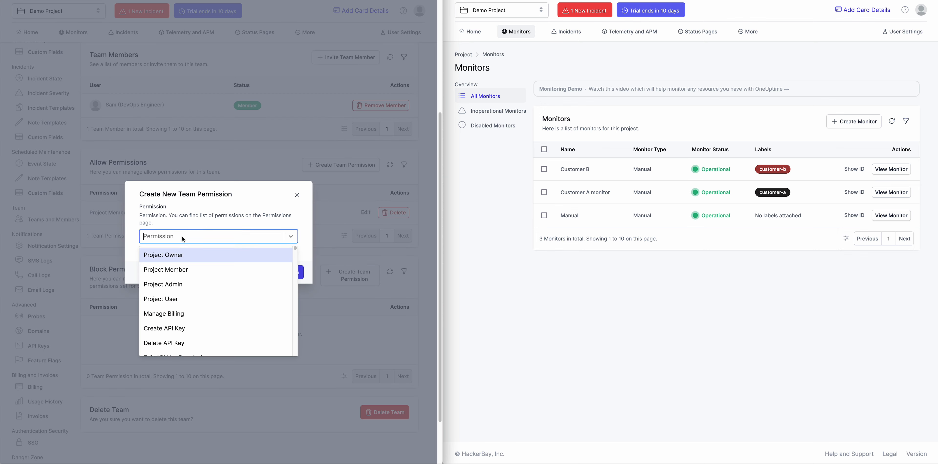
{"action": "type", "text": "readf"}
{"action": "key", "text": "BackSpace"}
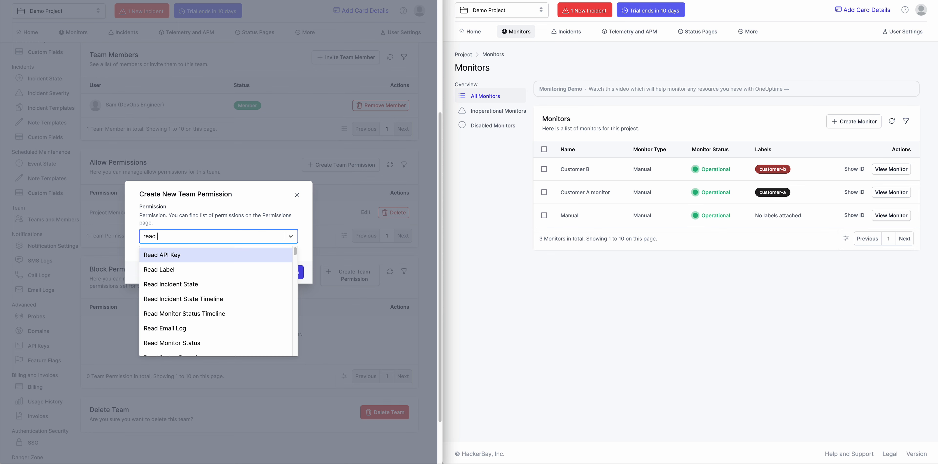
{"action": "type", "text": "monitori"}
{"action": "key", "text": "BackSpace"}
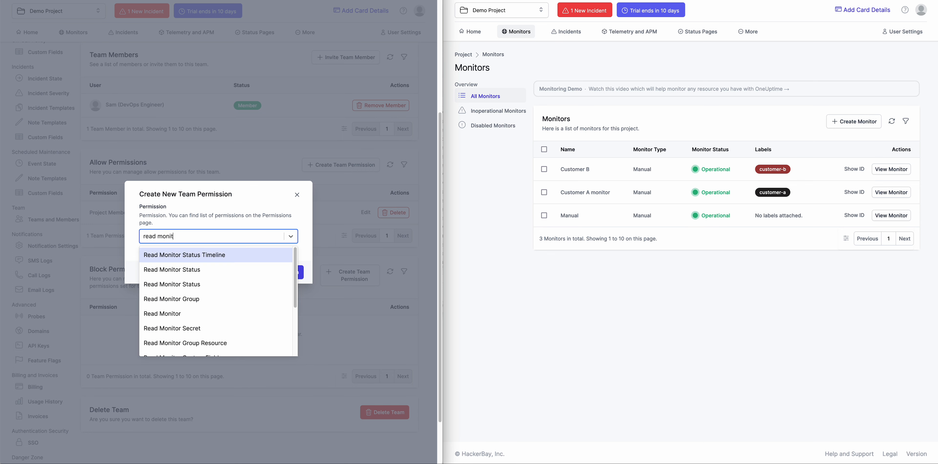
{"action": "left_click", "coordinate": [197, 314]}
{"action": "left_click", "coordinate": [198, 266]}
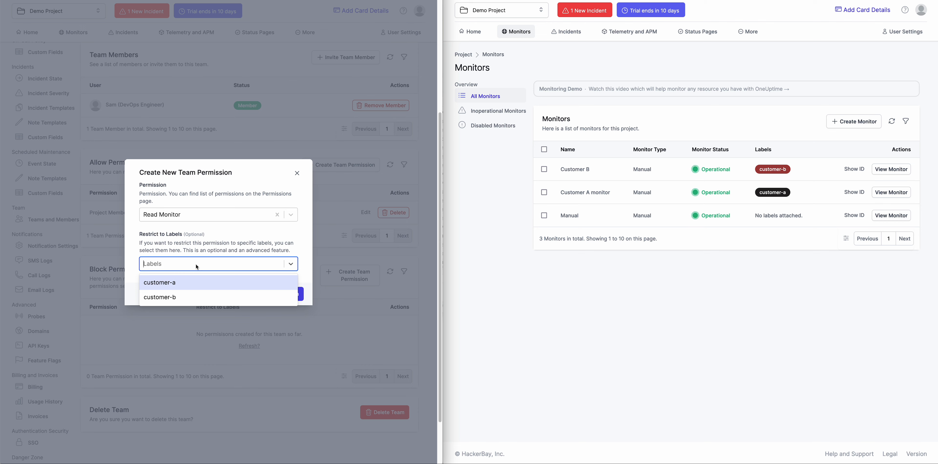
{"action": "left_click", "coordinate": [613, 302]}
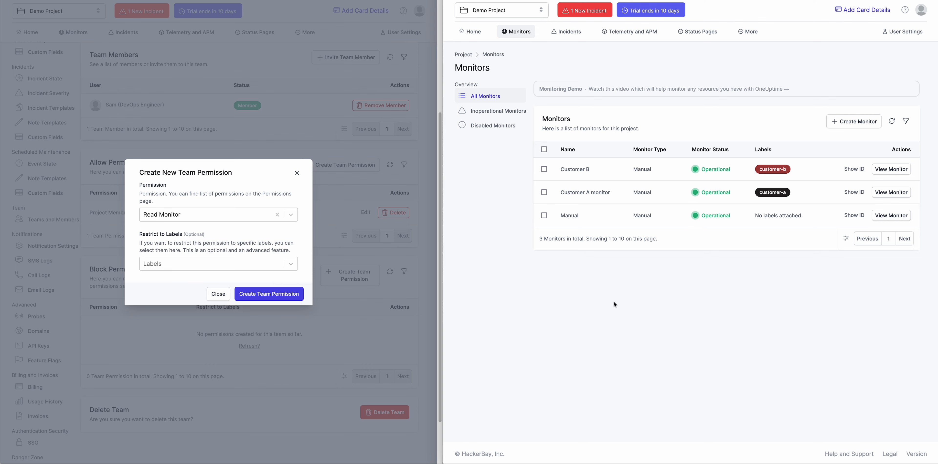
{"action": "left_click_drag", "start_coordinate": [760, 169], "coordinate": [795, 171]}
{"action": "left_click", "coordinate": [195, 263]}
{"action": "left_click", "coordinate": [186, 298]}
{"action": "left_click", "coordinate": [263, 295]}
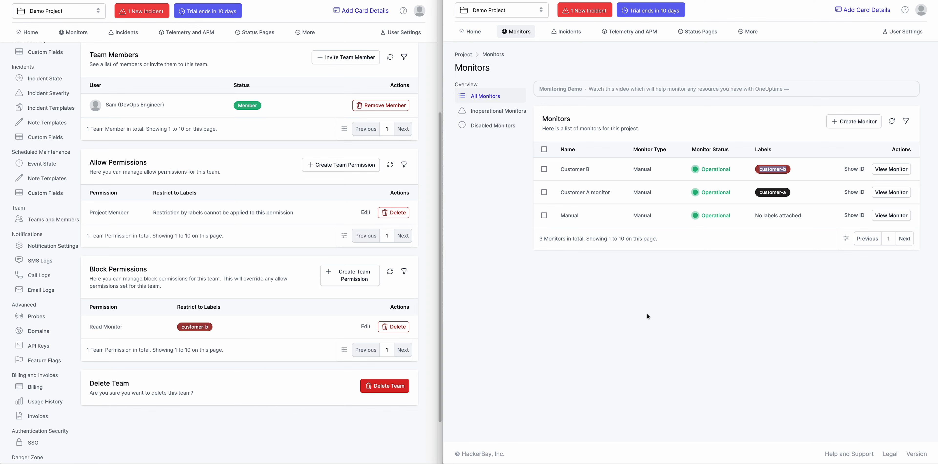
- Refresh the DevOps engineer's monitor list and check which monitors are accessible under the customer-b block
{"action": "left_click", "coordinate": [891, 121]}
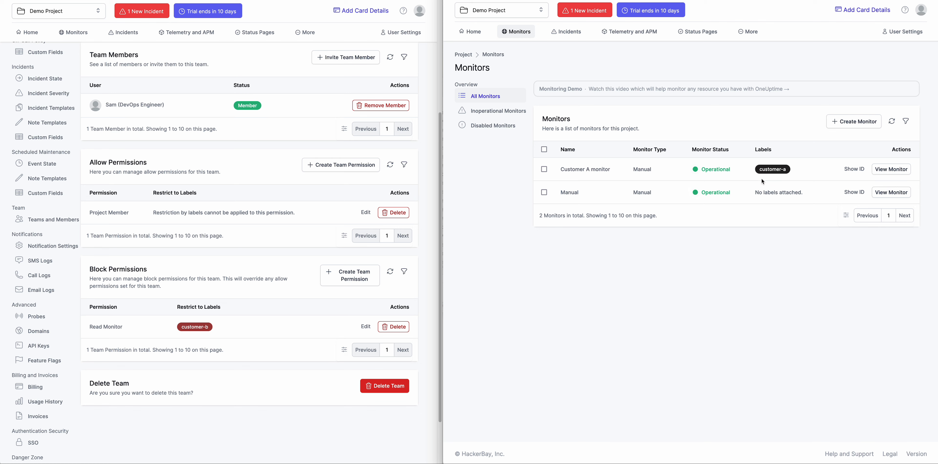
{"action": "left_click_drag", "start_coordinate": [785, 193], "coordinate": [804, 192]}
{"action": "left_click", "coordinate": [766, 241]}
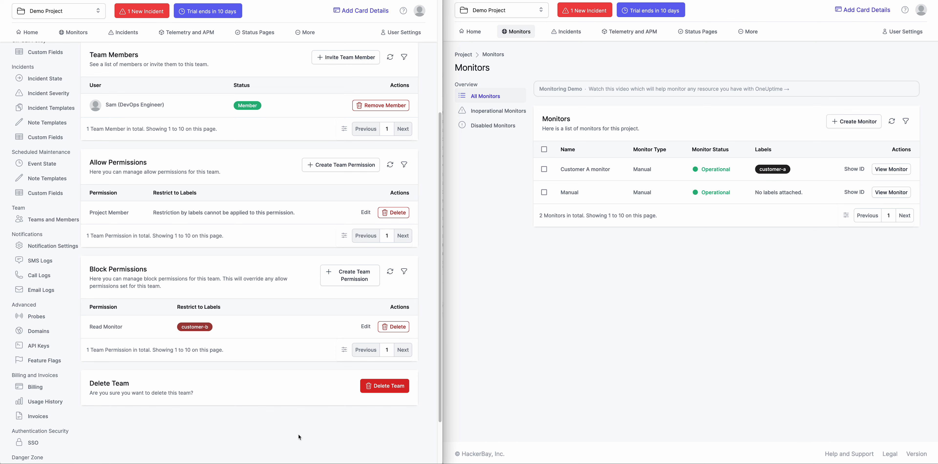
{"action": "scroll", "coordinate": [295, 377], "scroll_direction": "up", "scroll_amount": 5}
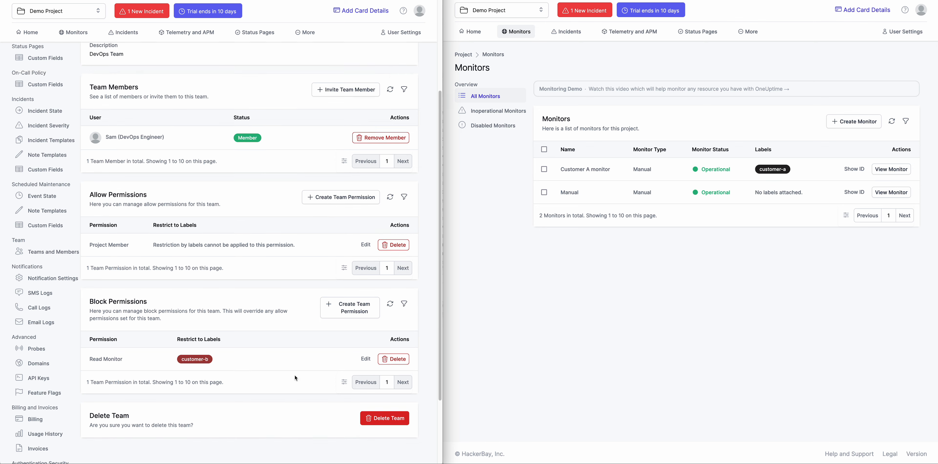